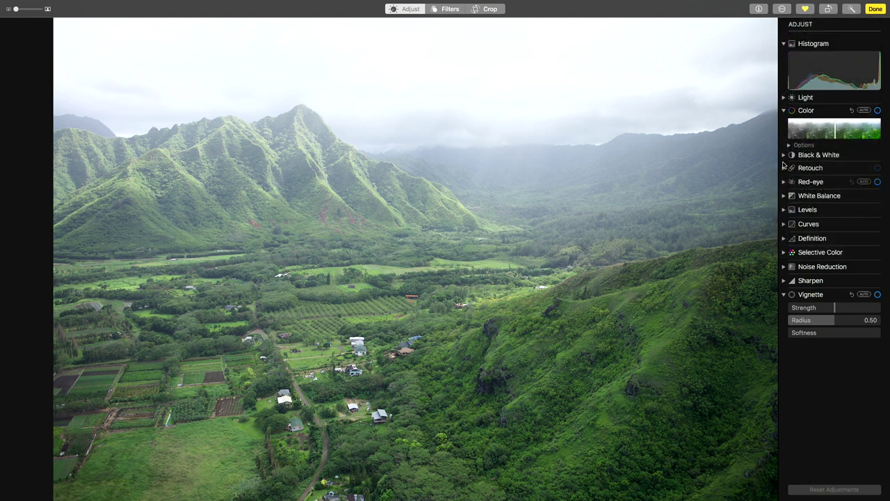
- Auto-enhance the green valley photo and bring up the editing extensions menu
{"action": "left_click", "coordinate": [850, 9]}
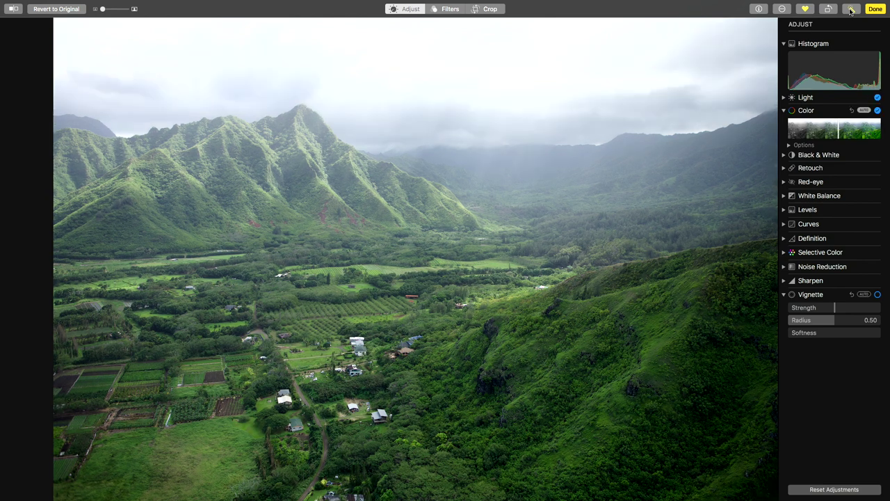
{"action": "left_click", "coordinate": [781, 9]}
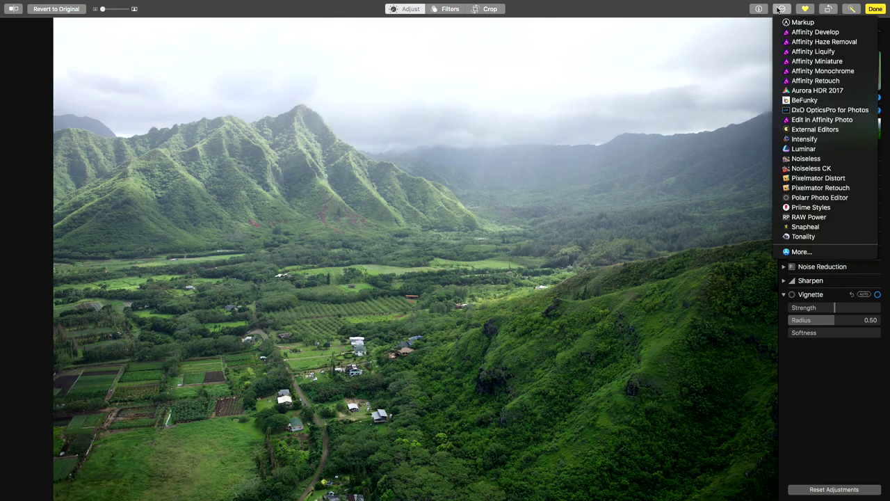
- Open the valley photo in the Affinity Haze Removal extension
{"action": "left_click", "coordinate": [799, 43]}
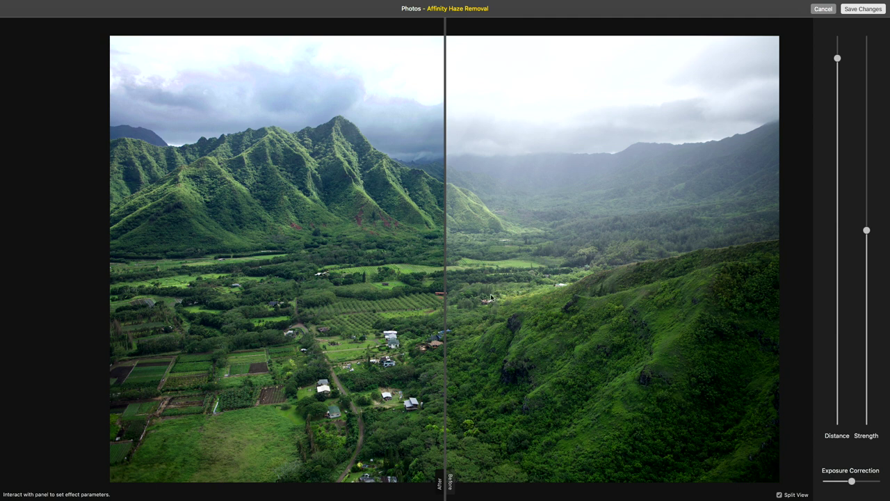
- Widen the dehazed half of the split and set the haze Distance to its lowest value
{"action": "mouse_move", "coordinate": [443, 478]}
{"action": "left_mouse_down"}
{"action": "mouse_move", "coordinate": [348, 477]}
{"action": "mouse_move", "coordinate": [446, 477]}
{"action": "left_mouse_up"}
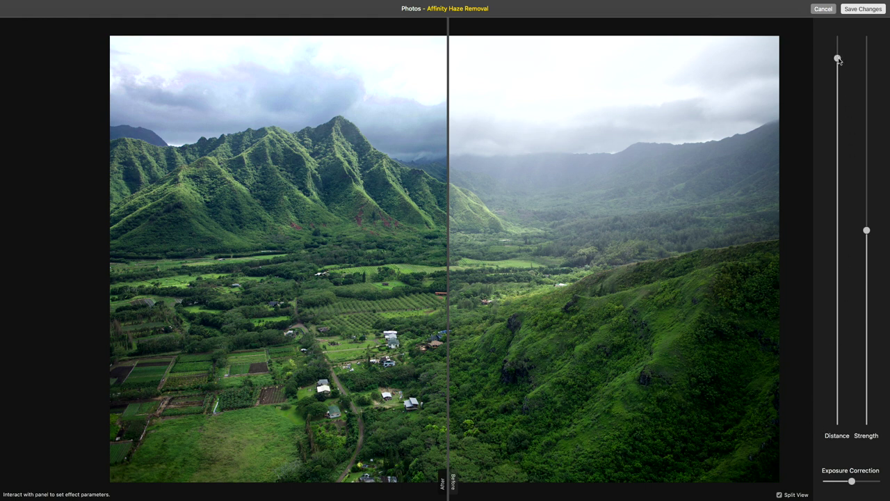
{"action": "left_click_drag", "start_coordinate": [839, 59], "coordinate": [771, 483]}
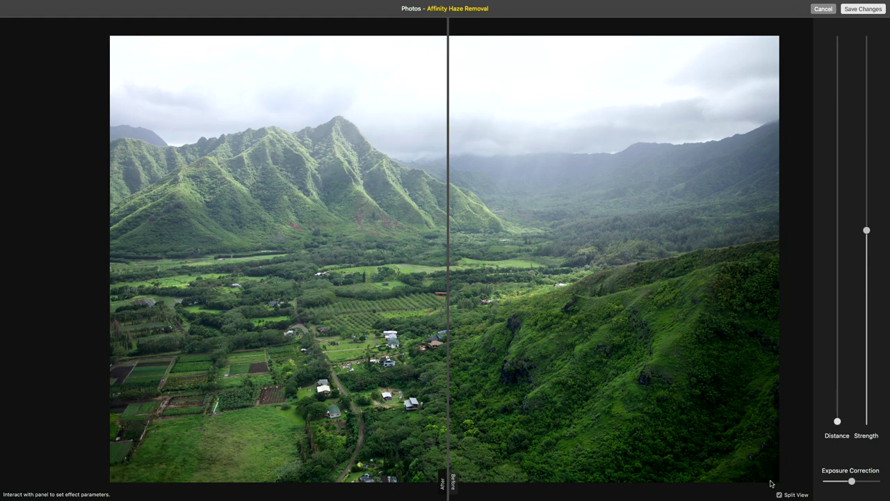
{"action": "left_click_drag", "start_coordinate": [779, 432], "coordinate": [838, 403]}
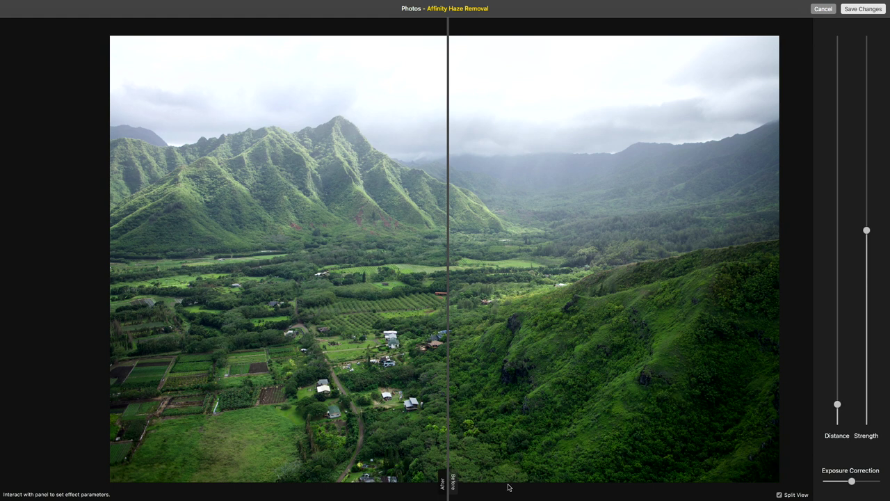
{"action": "left_click_drag", "start_coordinate": [448, 413], "coordinate": [556, 398]}
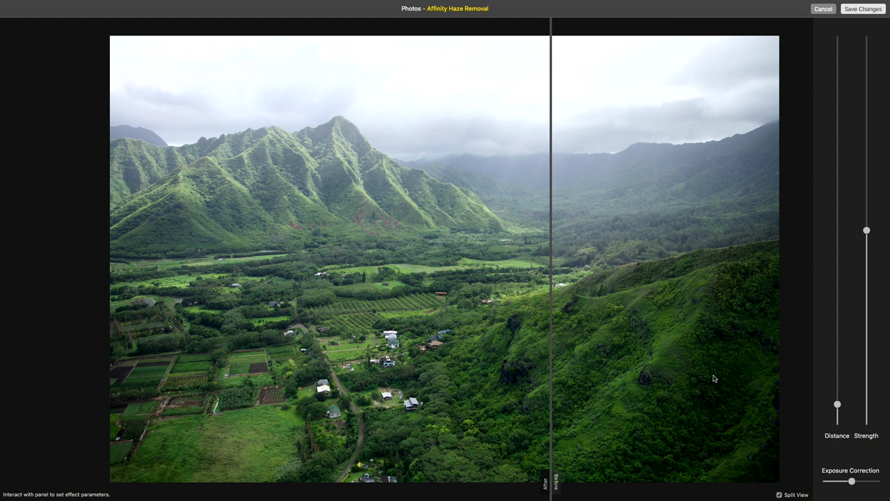
{"action": "left_click_drag", "start_coordinate": [838, 405], "coordinate": [836, 338]}
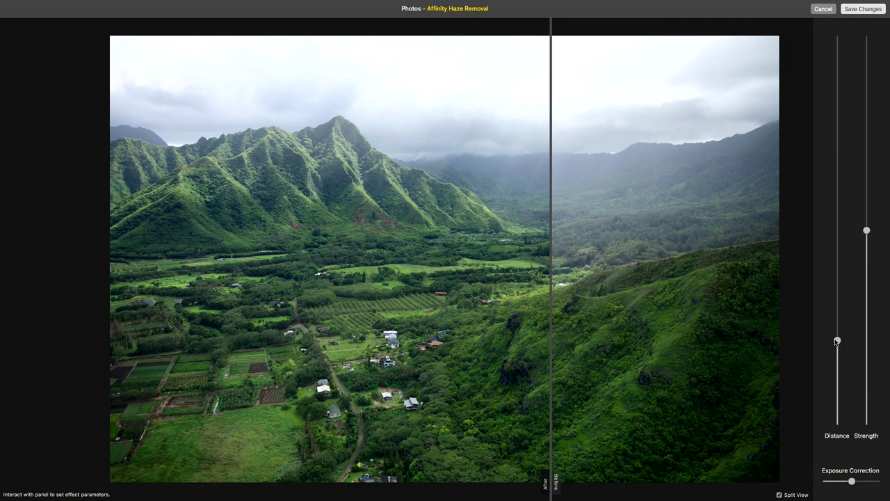
{"action": "left_click_drag", "start_coordinate": [837, 339], "coordinate": [824, 360]}
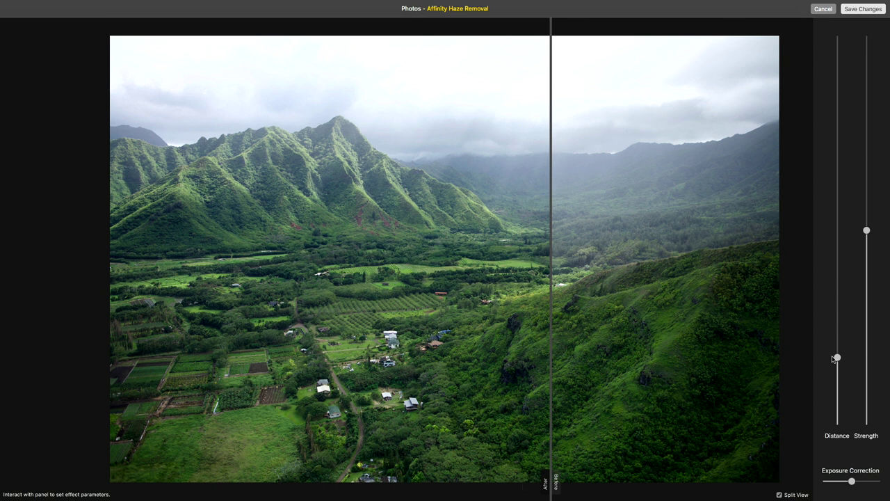
- Set Distance to a middle value, lower Strength, tweak Exposure Correction, and save to Photos
{"action": "left_click_drag", "start_coordinate": [837, 349], "coordinate": [829, 69]}
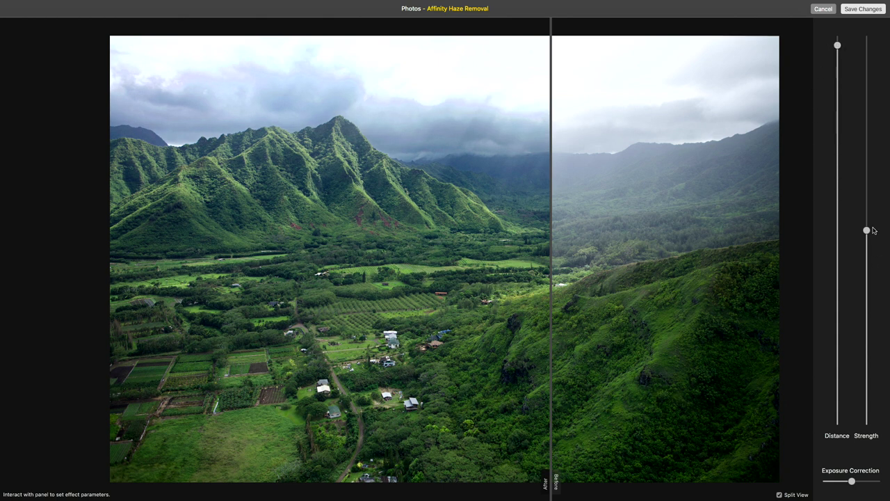
{"action": "left_click_drag", "start_coordinate": [867, 189], "coordinate": [862, 91]}
{"action": "left_click_drag", "start_coordinate": [839, 46], "coordinate": [808, 222]}
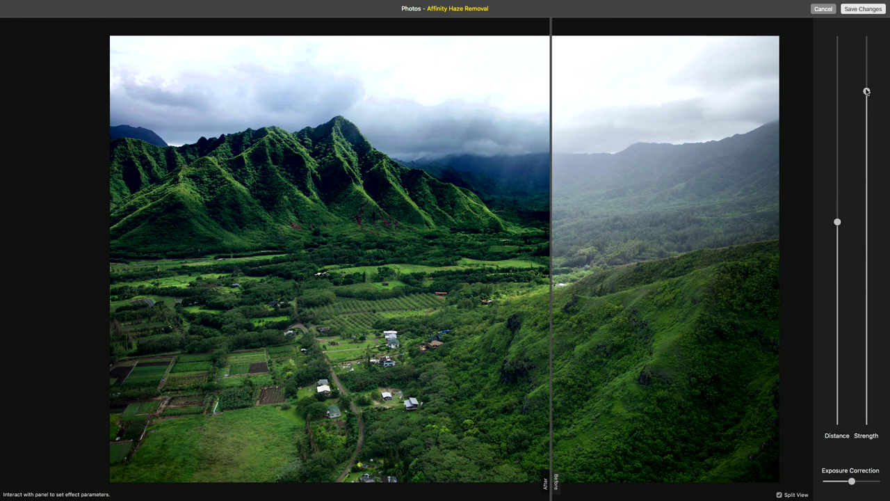
{"action": "left_click_drag", "start_coordinate": [867, 109], "coordinate": [857, 193]}
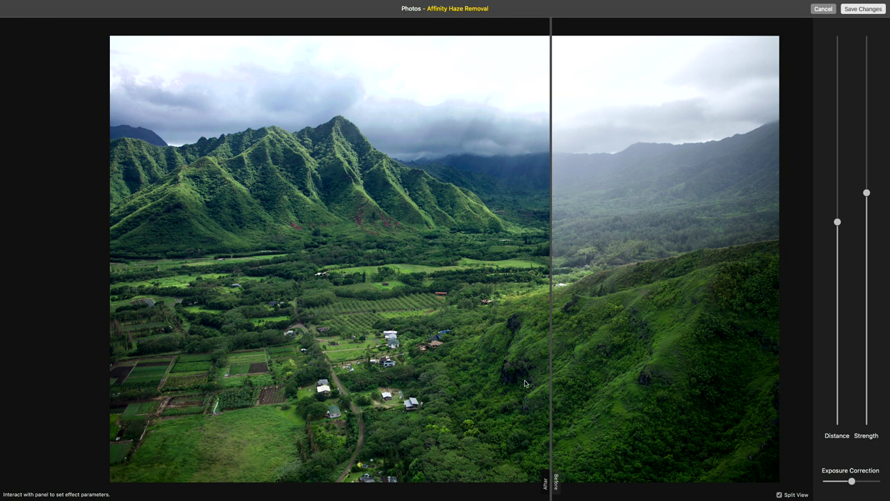
{"action": "mouse_move", "coordinate": [856, 485]}
{"action": "left_mouse_down"}
{"action": "mouse_move", "coordinate": [871, 483]}
{"action": "mouse_move", "coordinate": [861, 484]}
{"action": "left_mouse_up"}
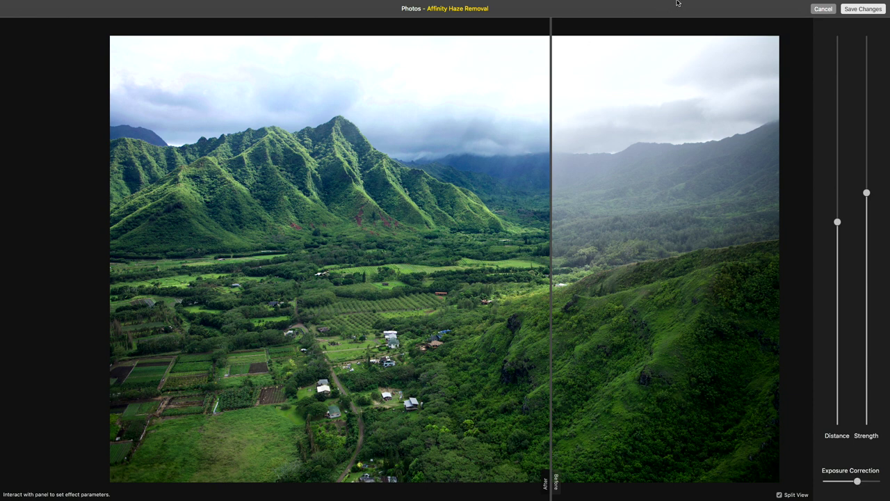
{"action": "left_click", "coordinate": [862, 8]}
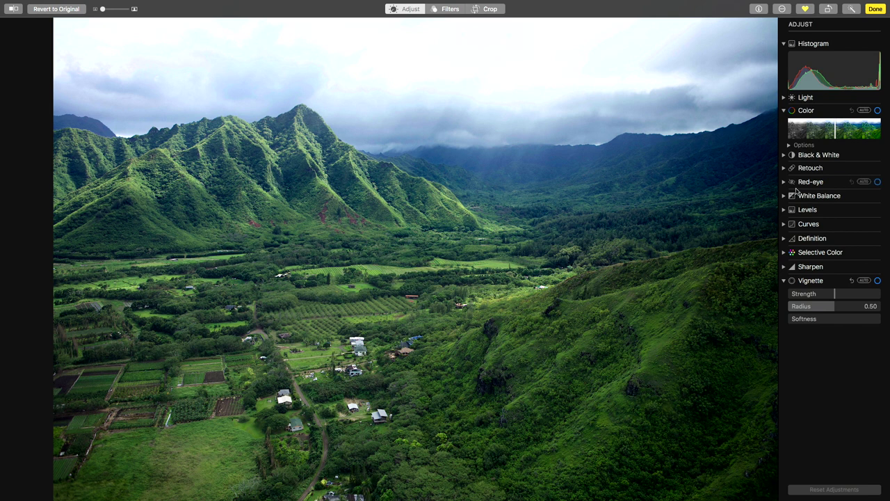
- Darken the photo by pulling down a point on the RGB curve, then exit editing
{"action": "left_click", "coordinate": [784, 224]}
{"action": "left_click_drag", "start_coordinate": [806, 328], "coordinate": [809, 339]}
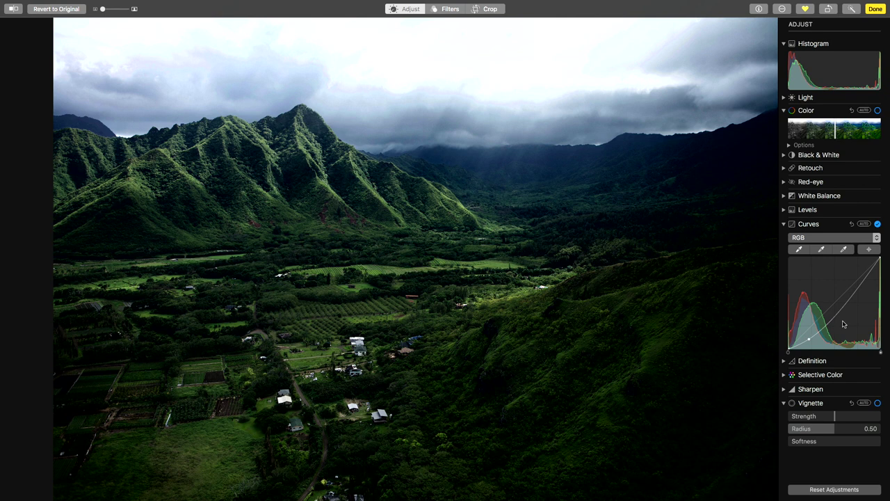
{"action": "key", "text": "Return"}
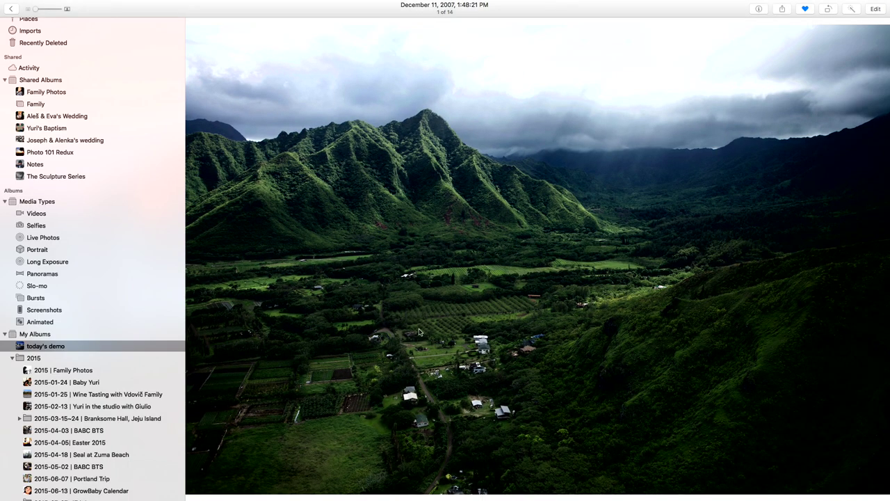
- Reopen the valley photo from the album in the editor and revert it to its original
{"action": "key", "text": "Escape"}
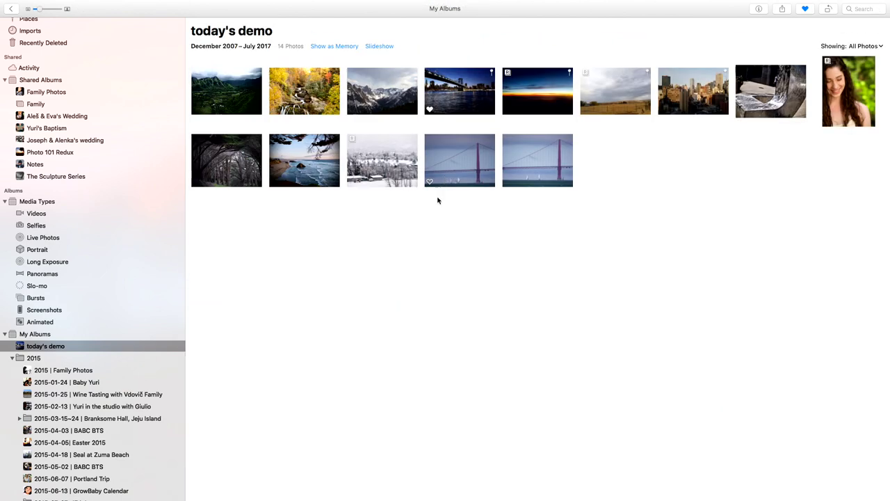
{"action": "double_click", "coordinate": [220, 94]}
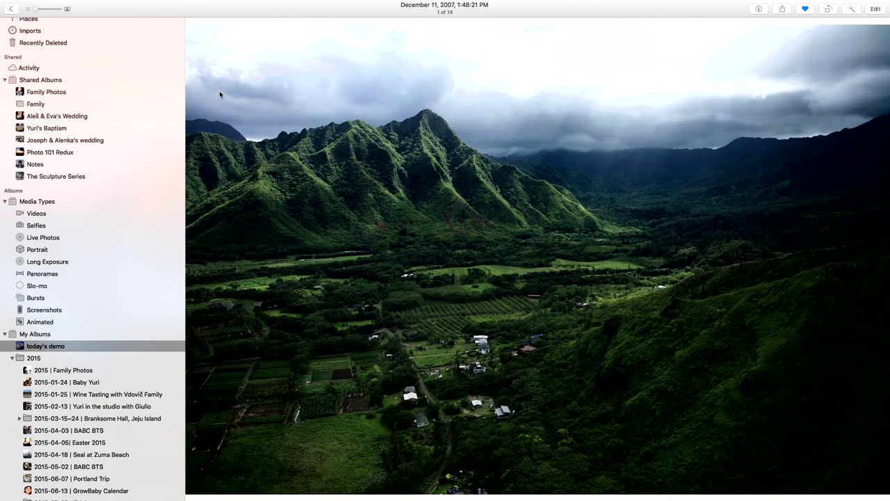
{"action": "left_click", "coordinate": [876, 10]}
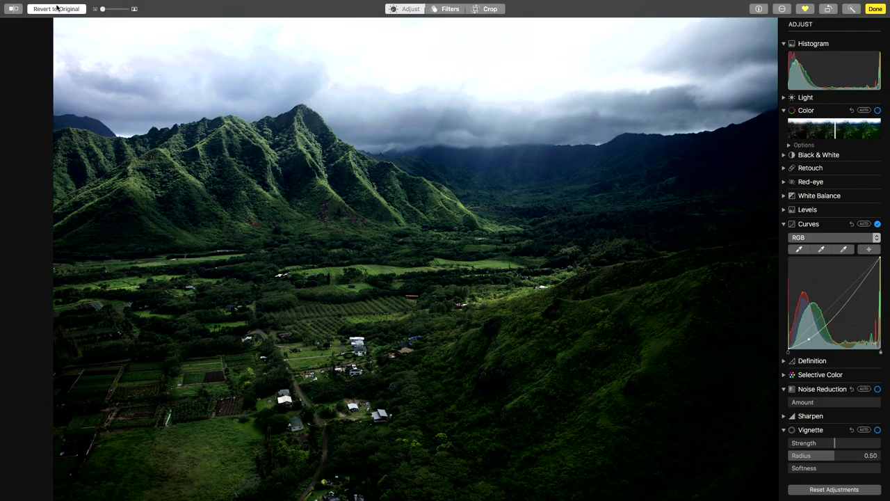
{"action": "left_click", "coordinate": [57, 8]}
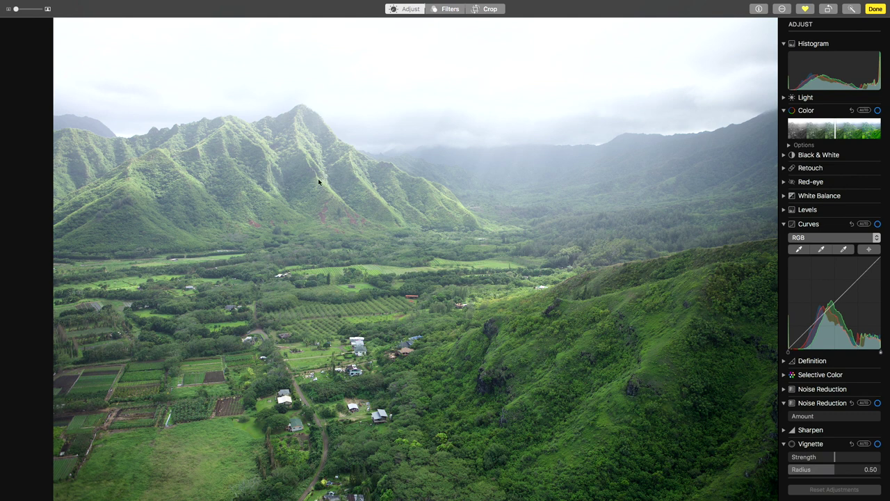
- Launch Affinity Miniature on the original valley photo from the Extensions menu
{"action": "left_click", "coordinate": [783, 9]}
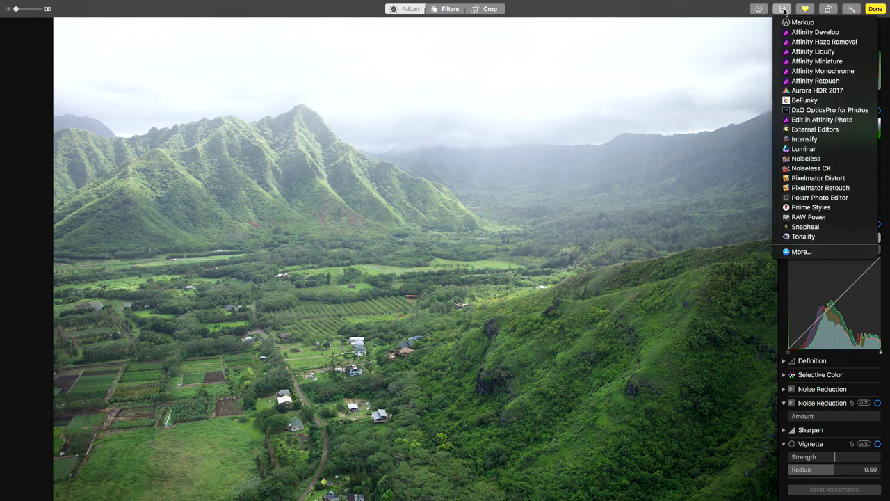
{"action": "left_click", "coordinate": [807, 63]}
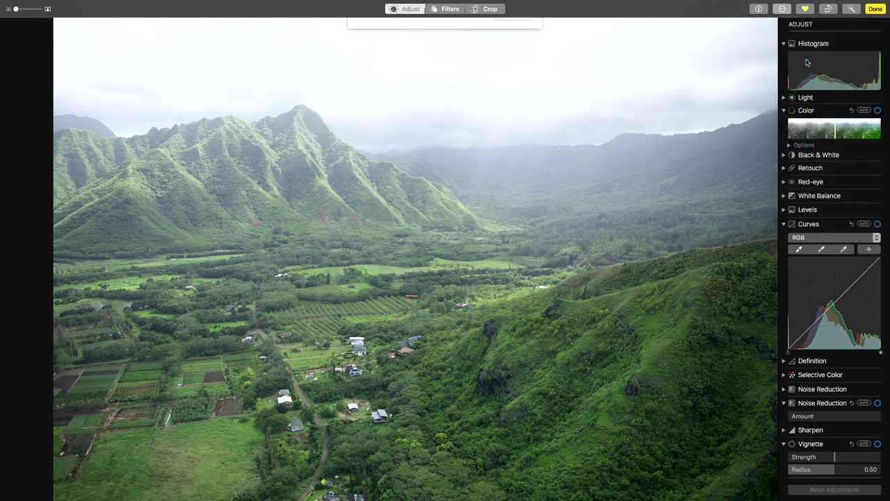
{"action": "left_click", "coordinate": [513, 64]}
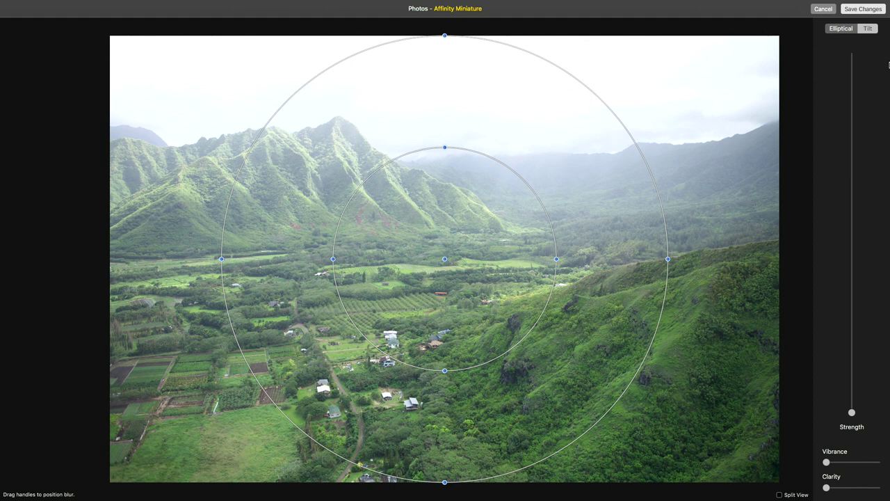
- Use a Tilt blur band over the mid-valley, tilt it slightly, and raise Strength
{"action": "left_click", "coordinate": [866, 29]}
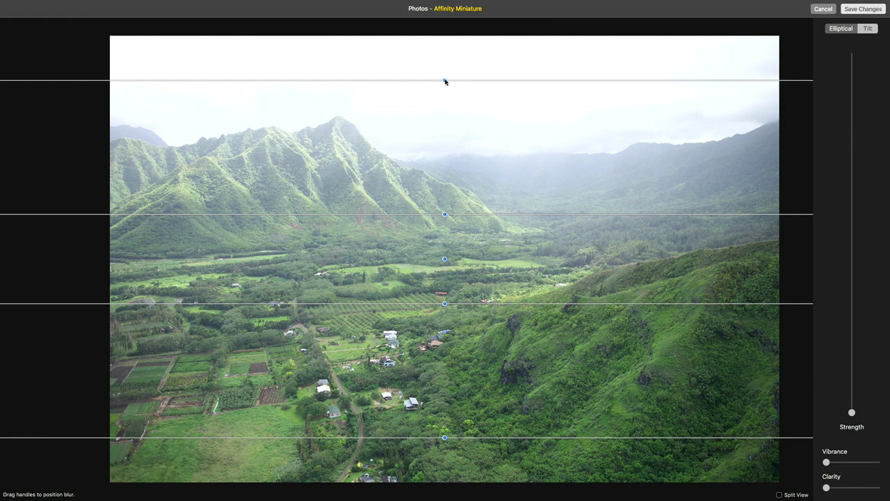
{"action": "left_click_drag", "start_coordinate": [446, 82], "coordinate": [429, 189]}
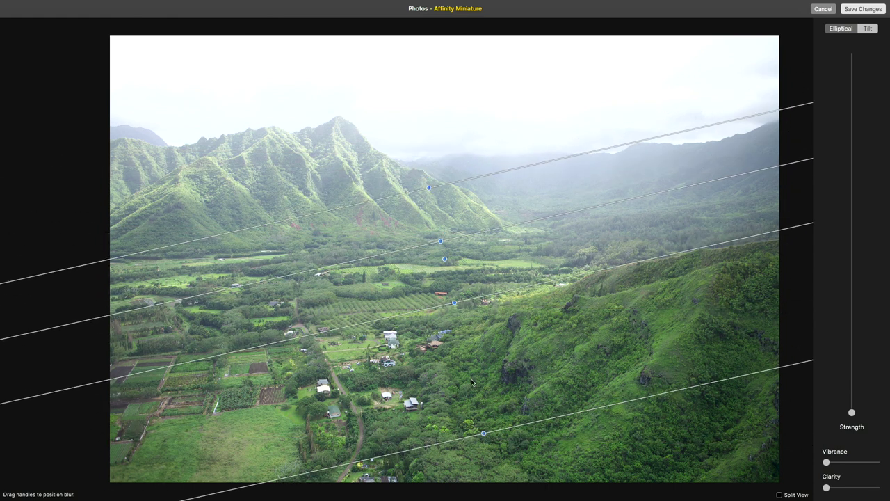
{"action": "left_click_drag", "start_coordinate": [483, 432], "coordinate": [480, 276]}
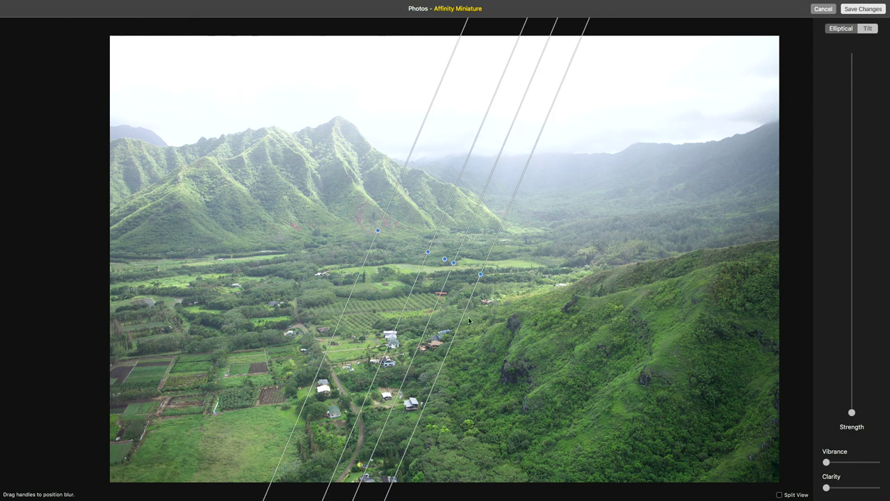
{"action": "left_click_drag", "start_coordinate": [480, 276], "coordinate": [450, 297]}
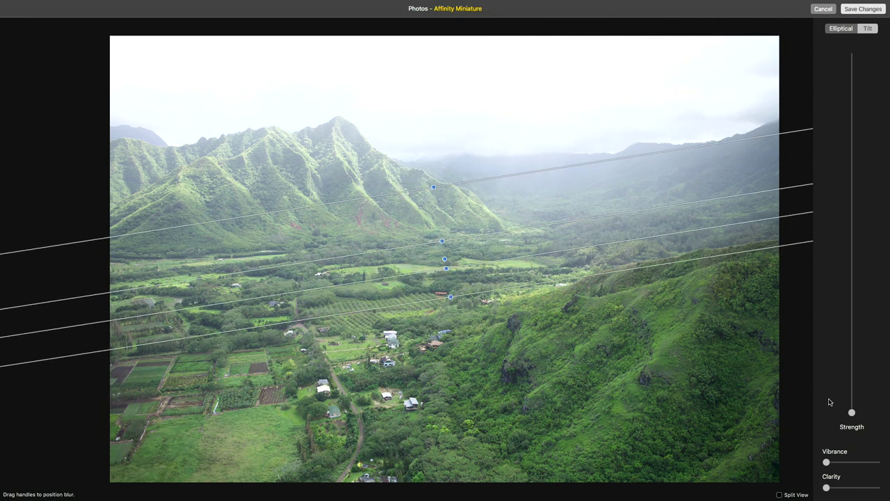
{"action": "left_click_drag", "start_coordinate": [853, 413], "coordinate": [833, 316]}
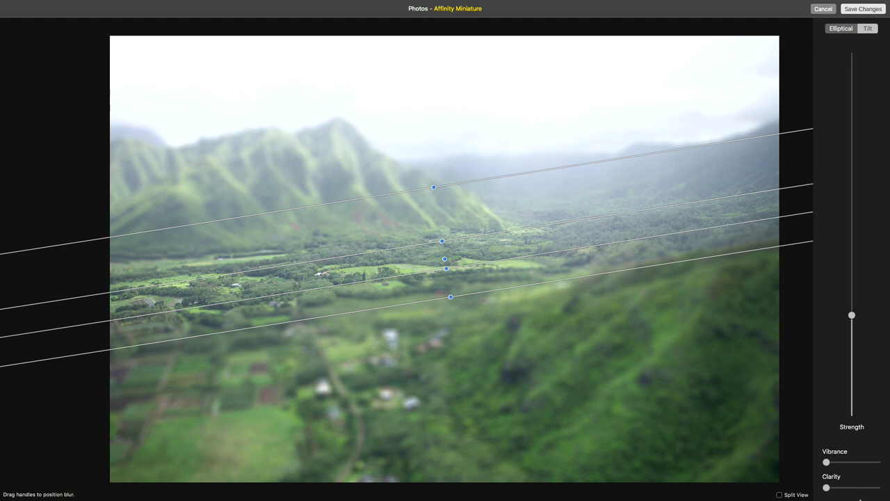
- Boost Vibrance, raise Clarity to maximum, and save the miniature edit to Photos
{"action": "left_click_drag", "start_coordinate": [827, 463], "coordinate": [859, 462]}
{"action": "left_click_drag", "start_coordinate": [827, 488], "coordinate": [865, 488]}
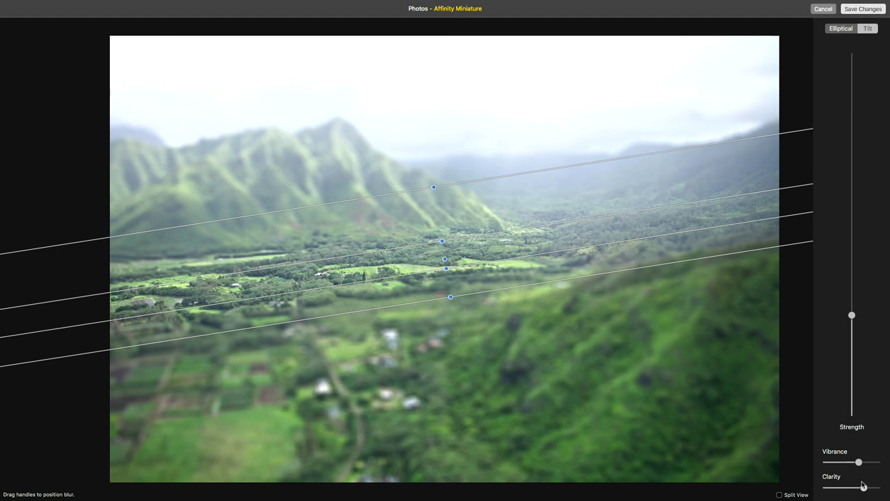
{"action": "left_click", "coordinate": [861, 9]}
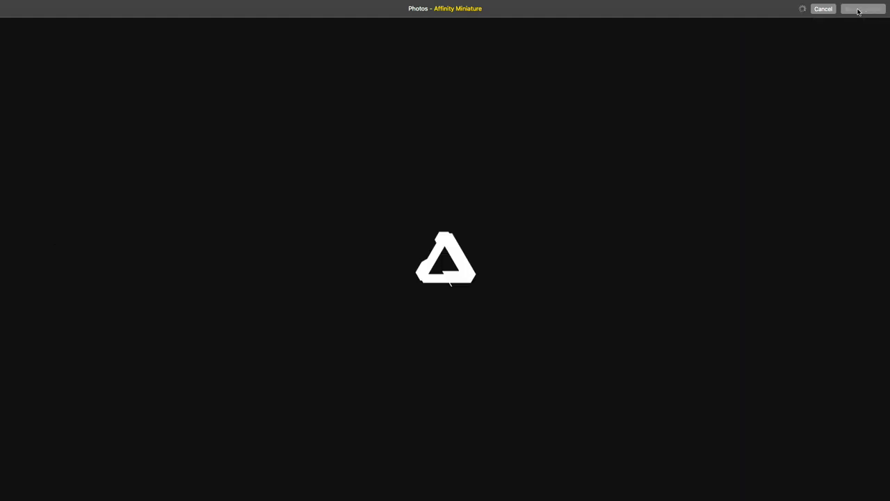